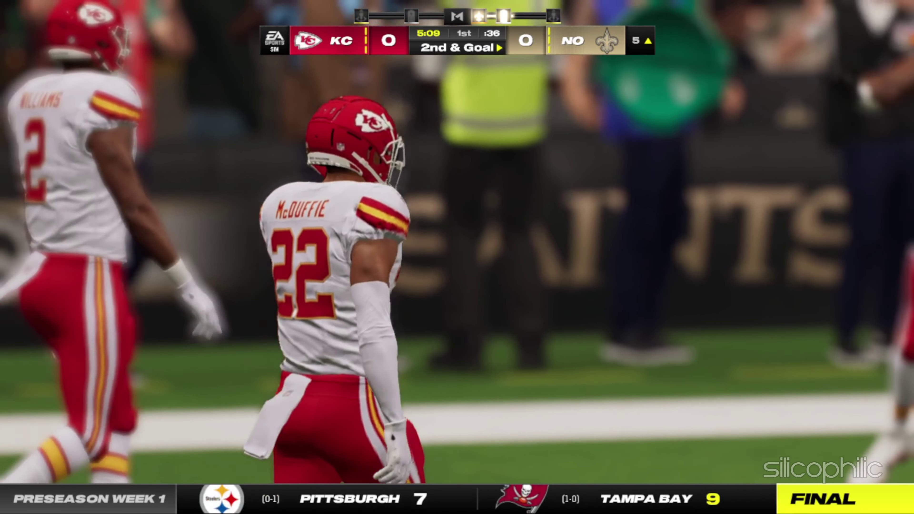
Check that Madden NFL 24's Volume Control sliders, including In-Game Commentary, are all at 100
key("Left")
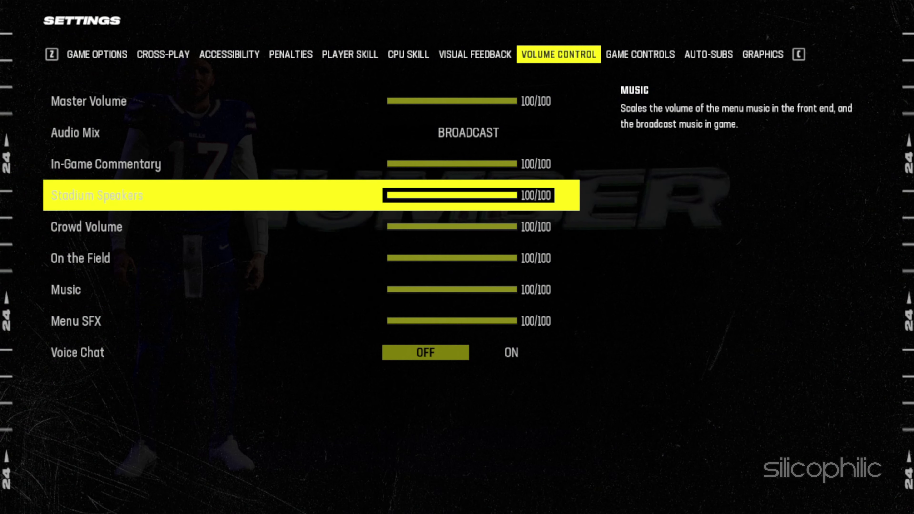
key("Up")
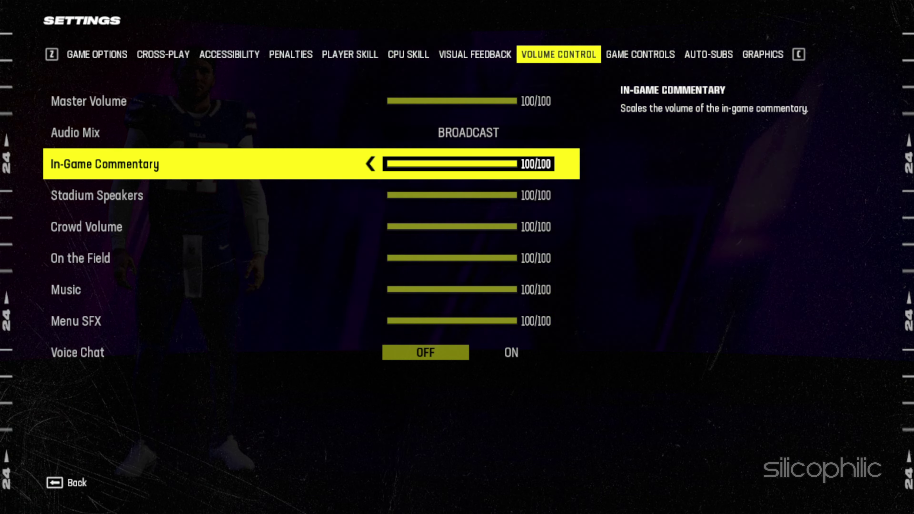
key("Down")
key("Down")
key("Down")
key("Down")
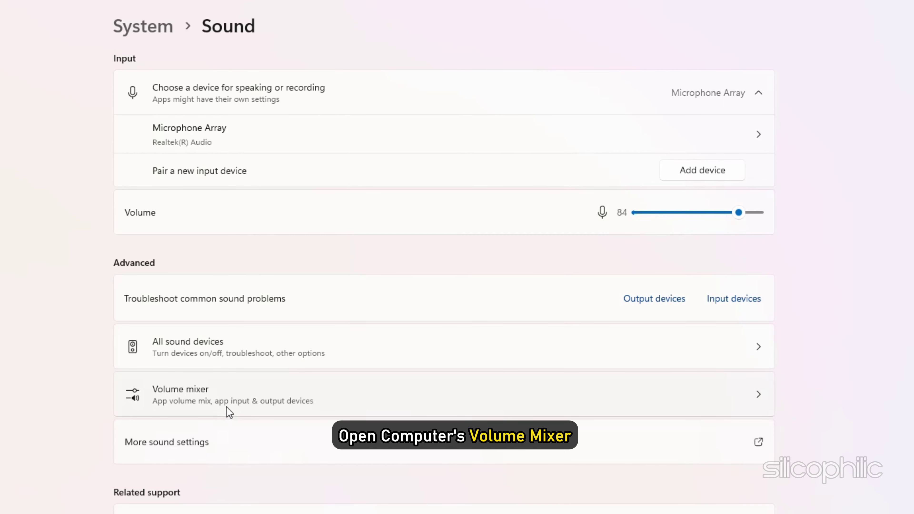
Open the Volume mixer and expand Madden NFL 24's entry to show its volume 90 and device options
left_click(226, 407)
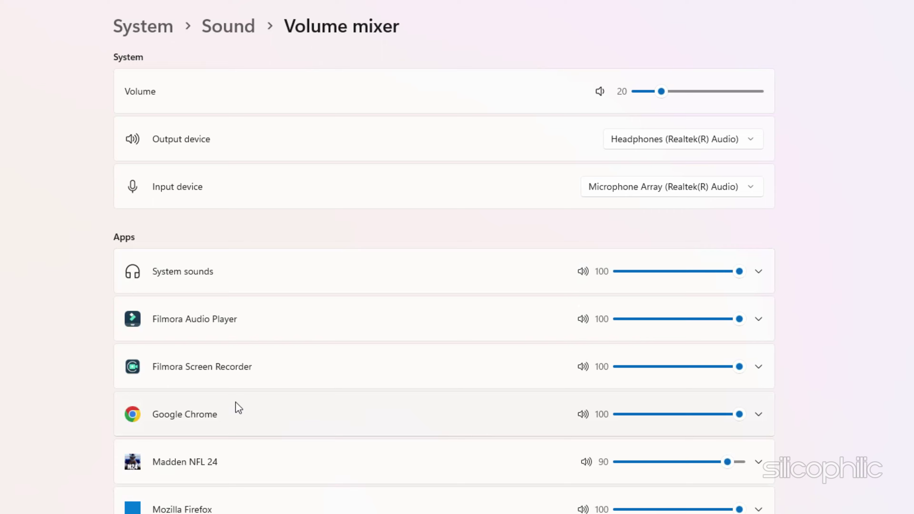
scroll(249, 393, "down", 5)
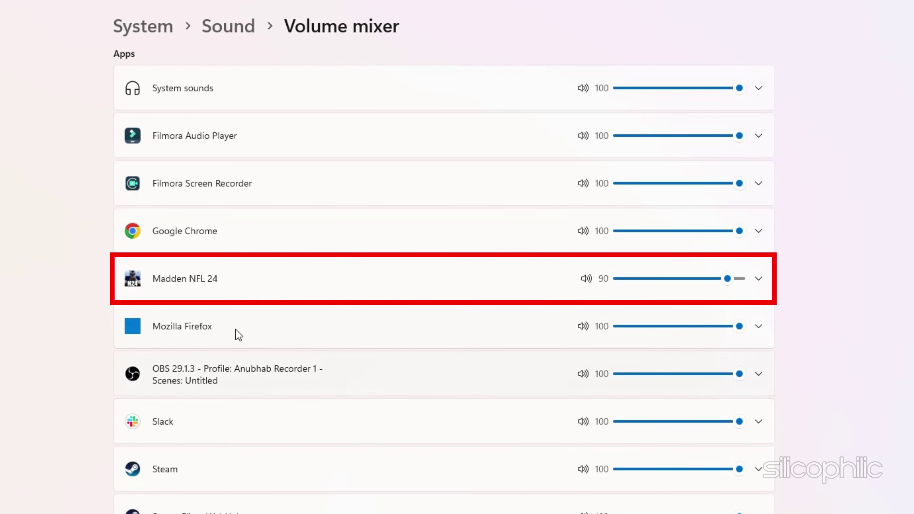
left_click(233, 285)
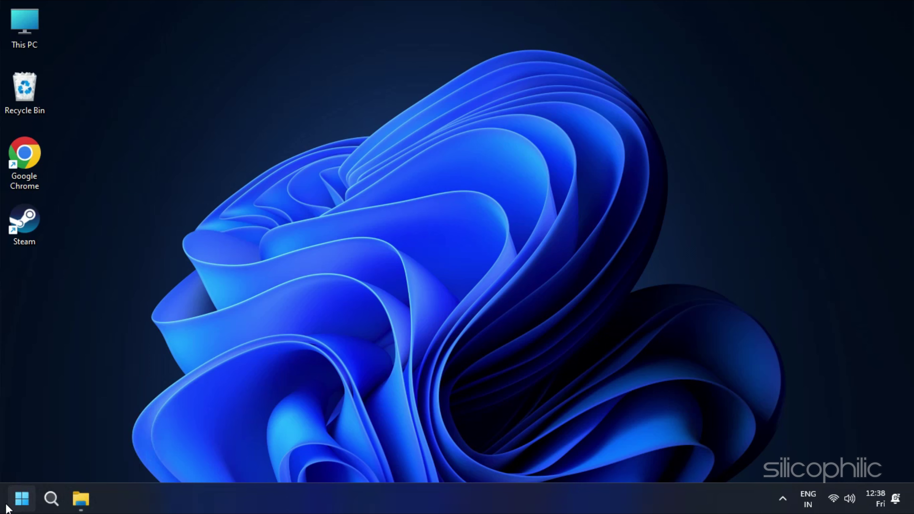
Launch Device Manager by searching for 'device manager'
left_click(51, 499)
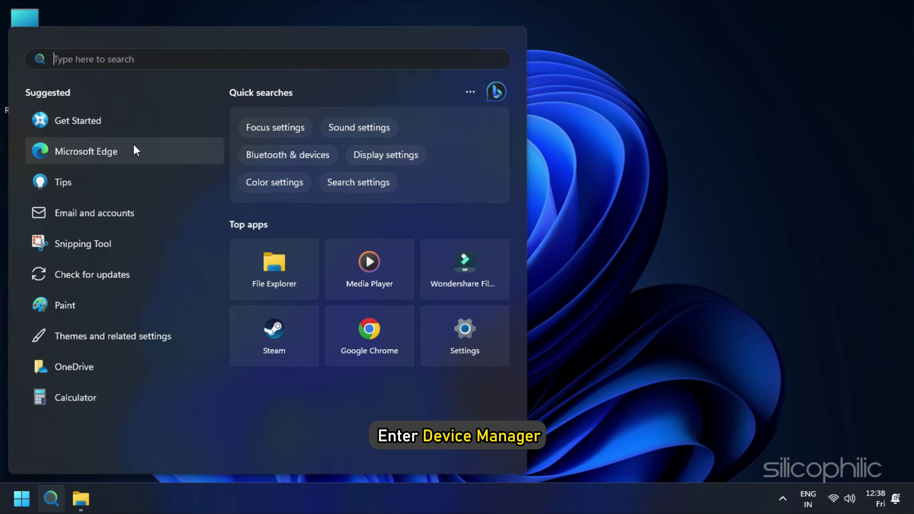
type("device manager")
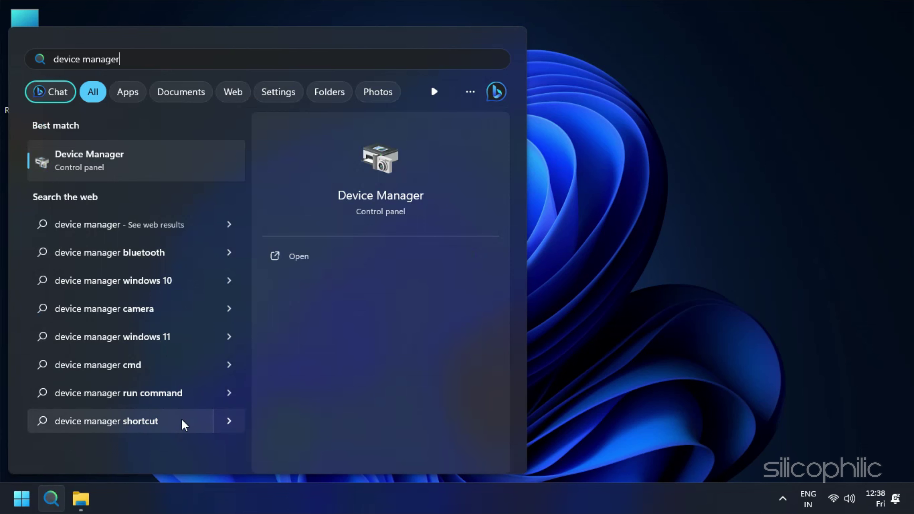
left_click(130, 170)
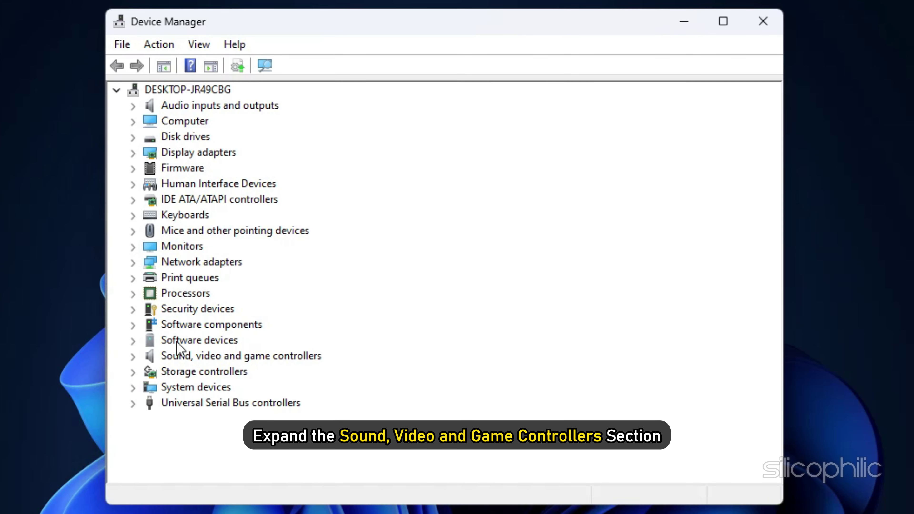
Start a driver update for the AMD High Definition Audio Device under Sound, video and game controllers
left_click(133, 356)
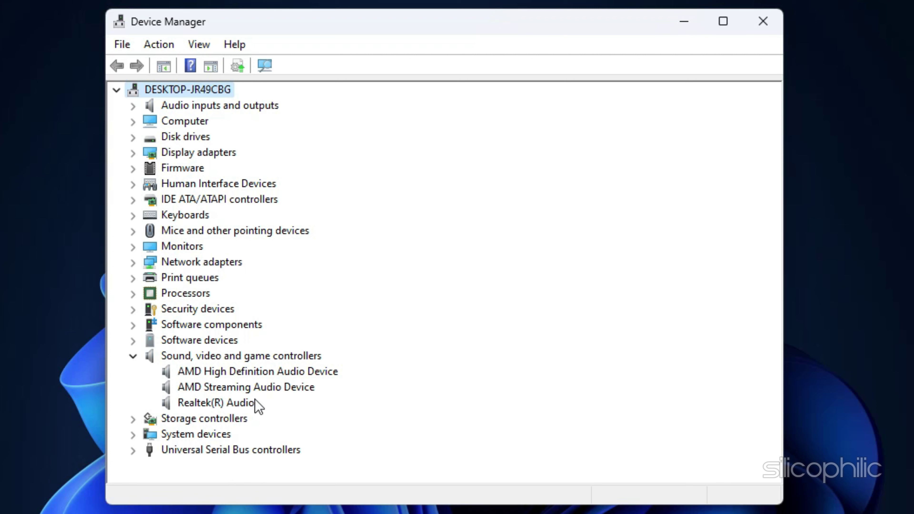
left_click(270, 371)
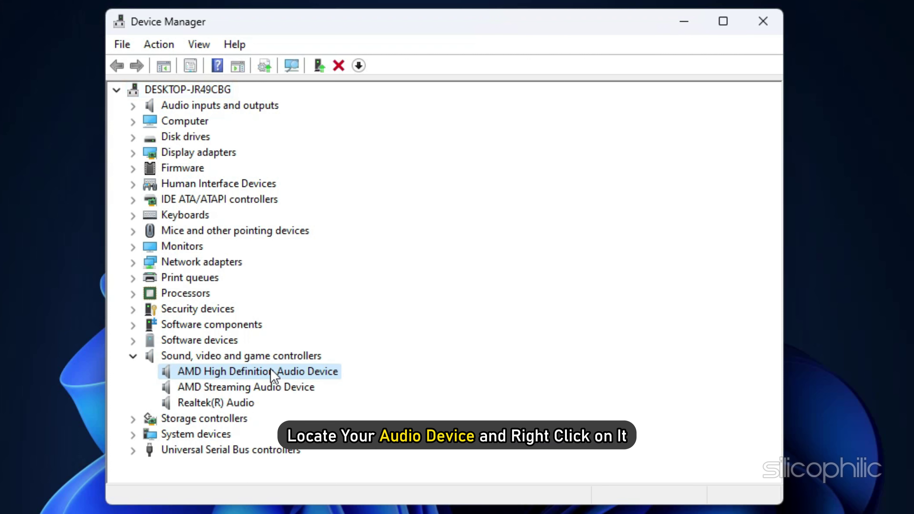
right_click(270, 371)
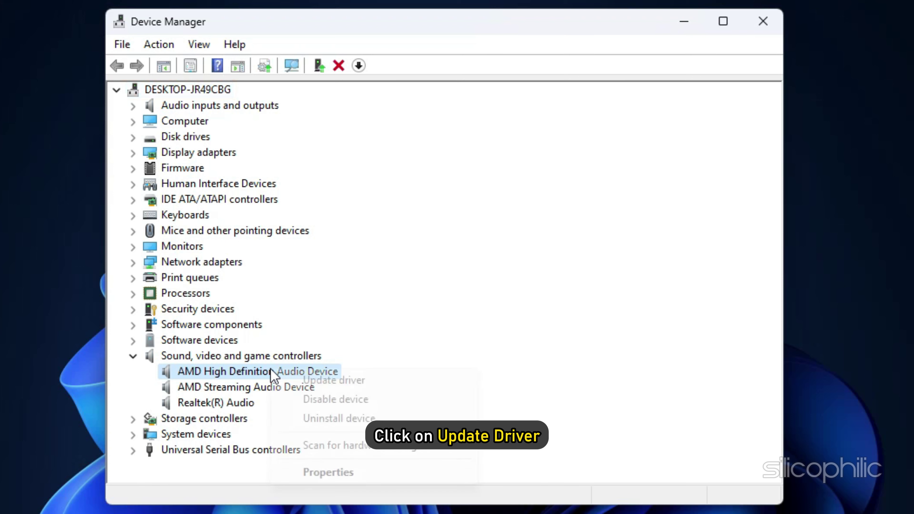
left_click(282, 381)
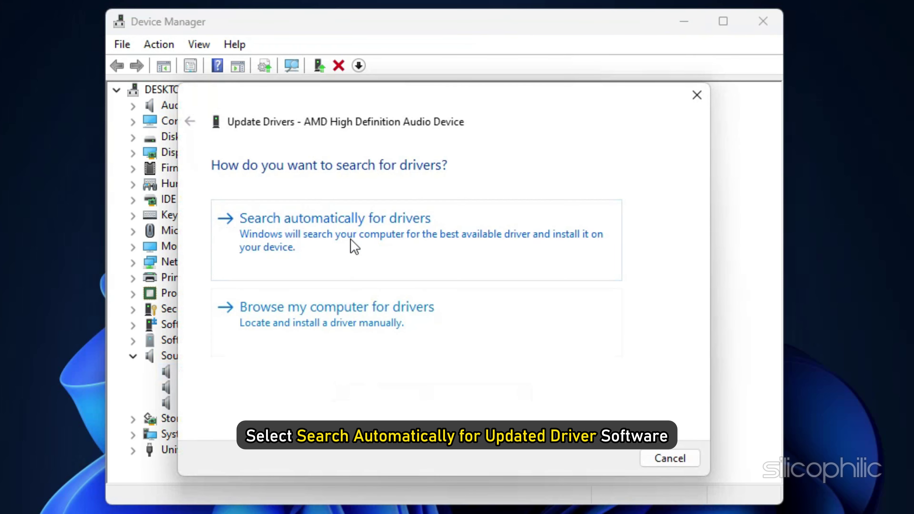
Have Windows search automatically for the AMD audio driver, then close Device Manager
left_click(351, 231)
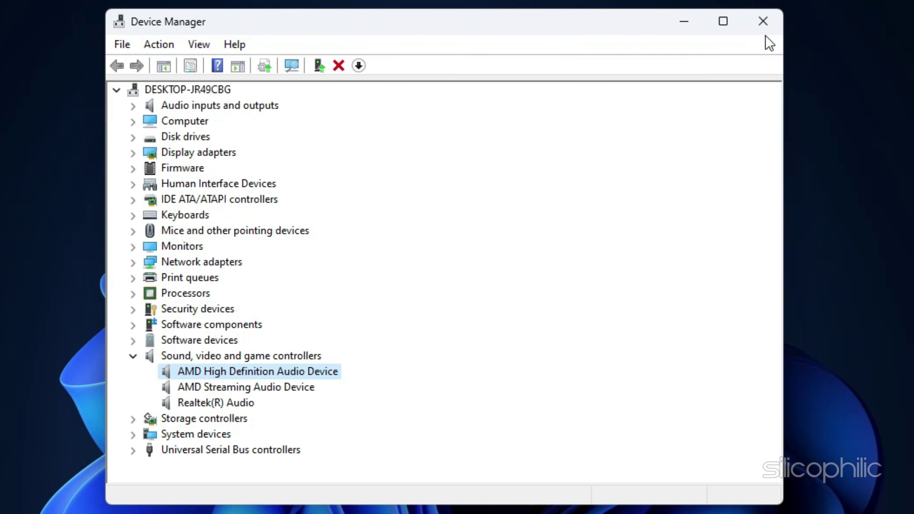
left_click(763, 25)
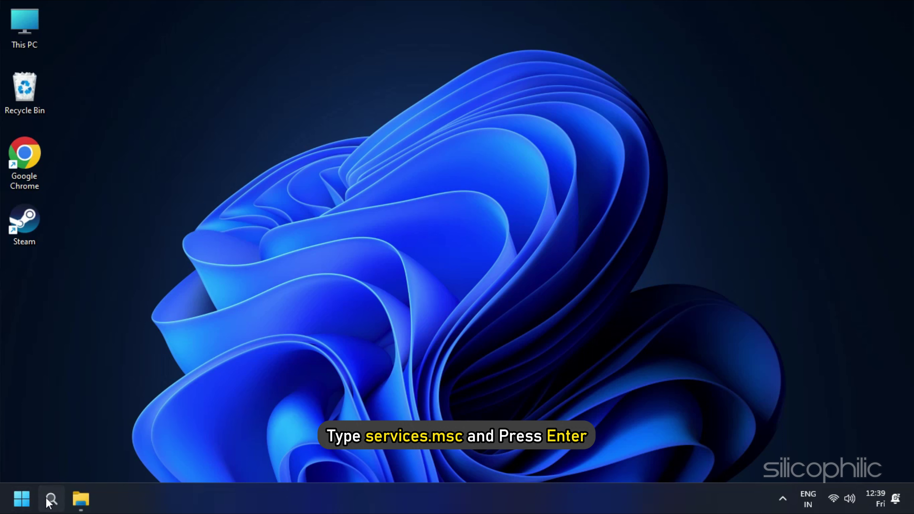
Restart the Windows Audio service from services.msc, then close the Services window
left_click(50, 499)
type("services.msc")
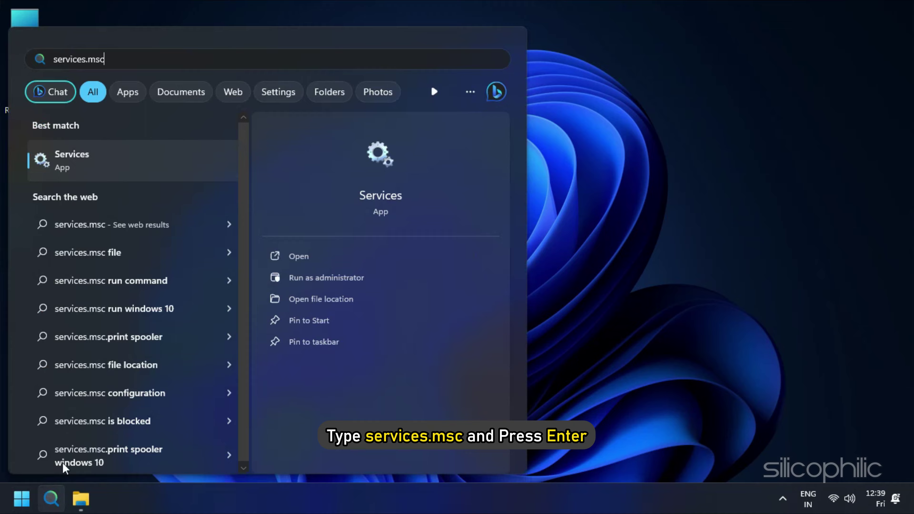
key("Return")
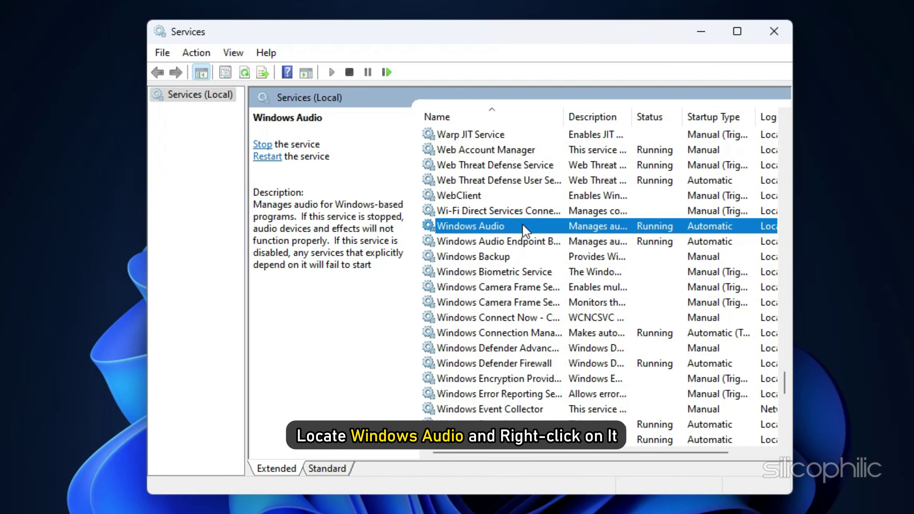
right_click(523, 228)
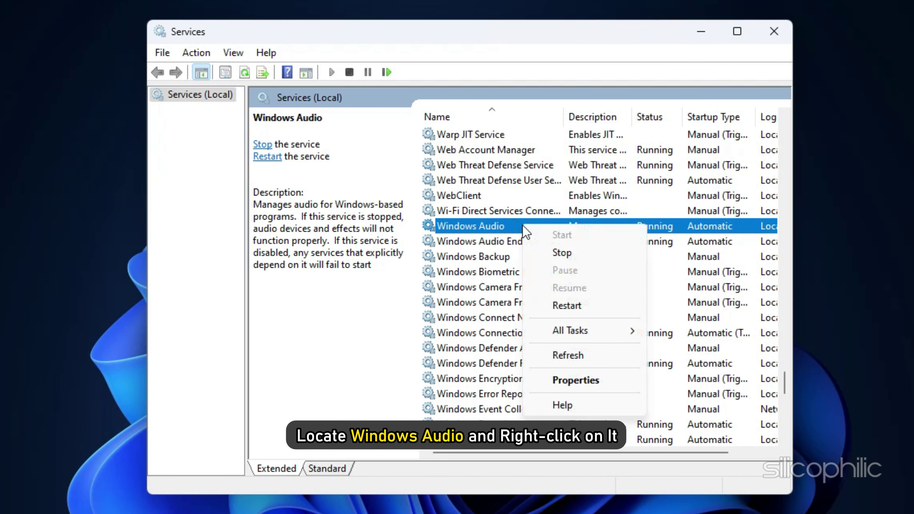
left_click(579, 310)
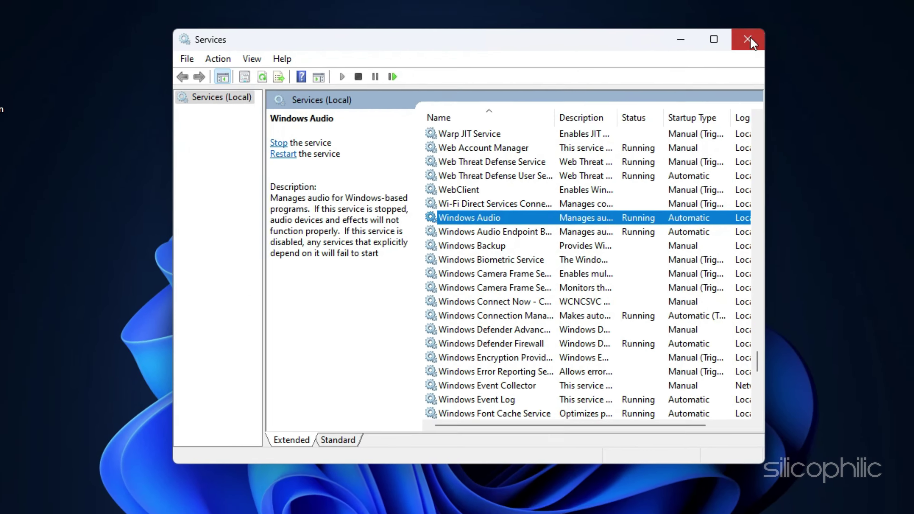
left_click(774, 32)
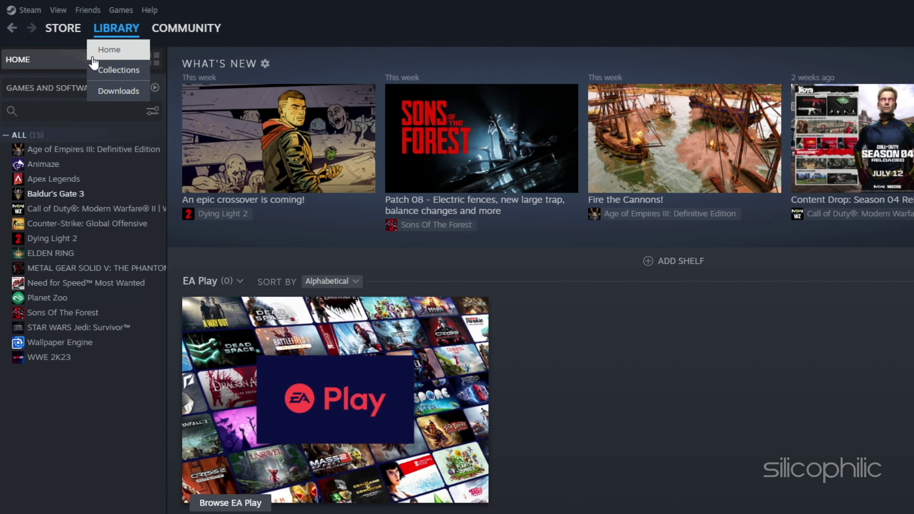
Verify integrity of Baldur's Gate 3's game files from its Installed Files properties, approving the UAC prompt
right_click(41, 197)
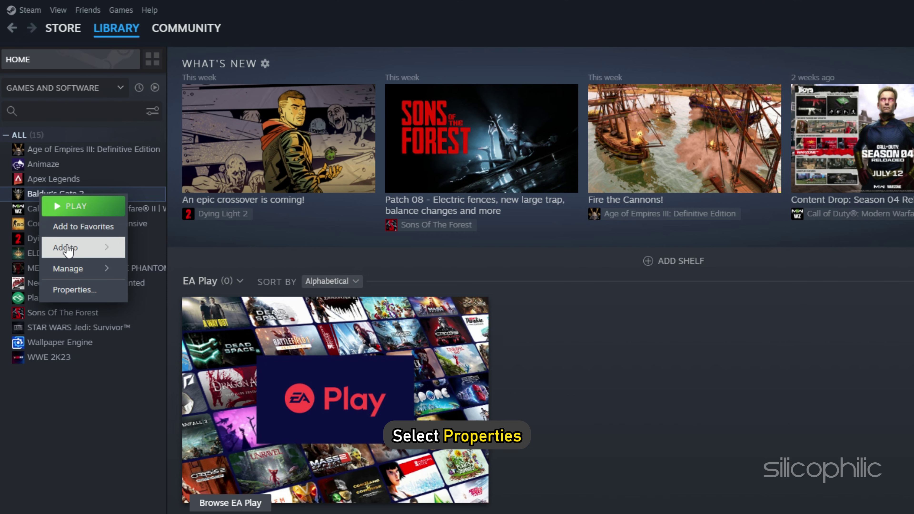
left_click(75, 292)
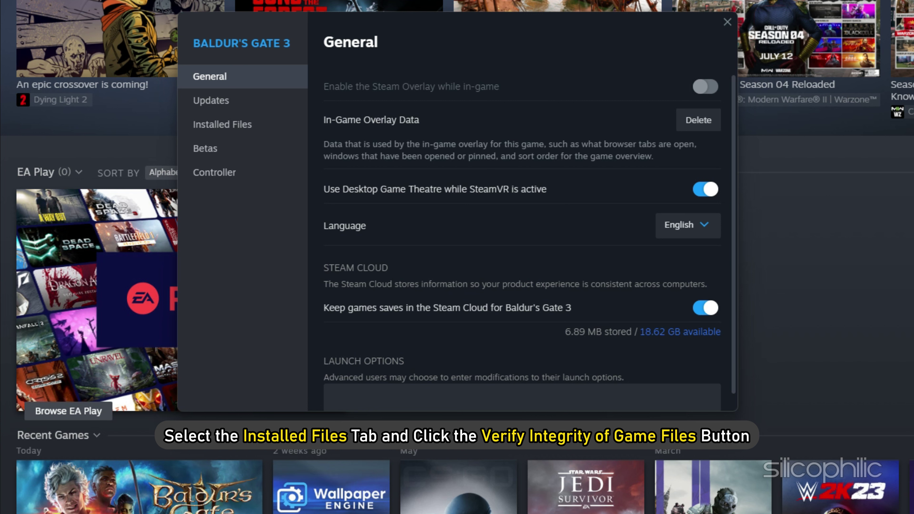
left_click(206, 131)
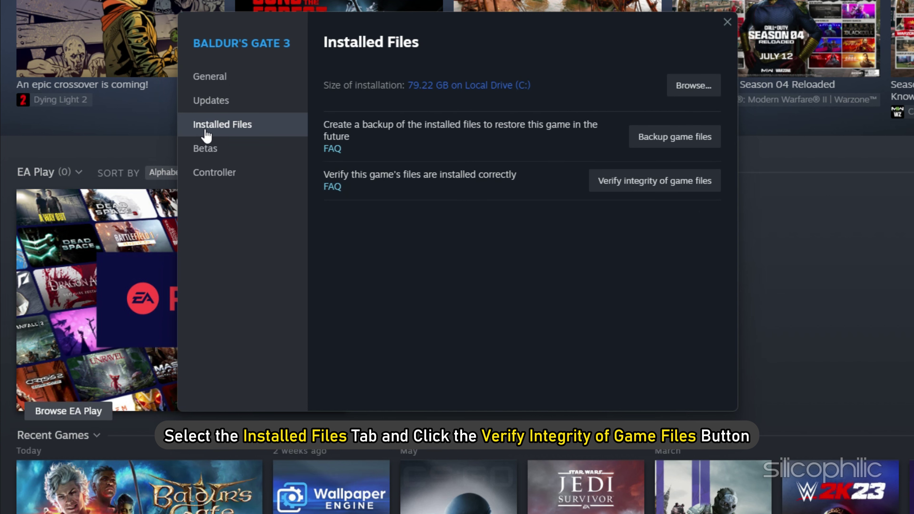
left_click(640, 181)
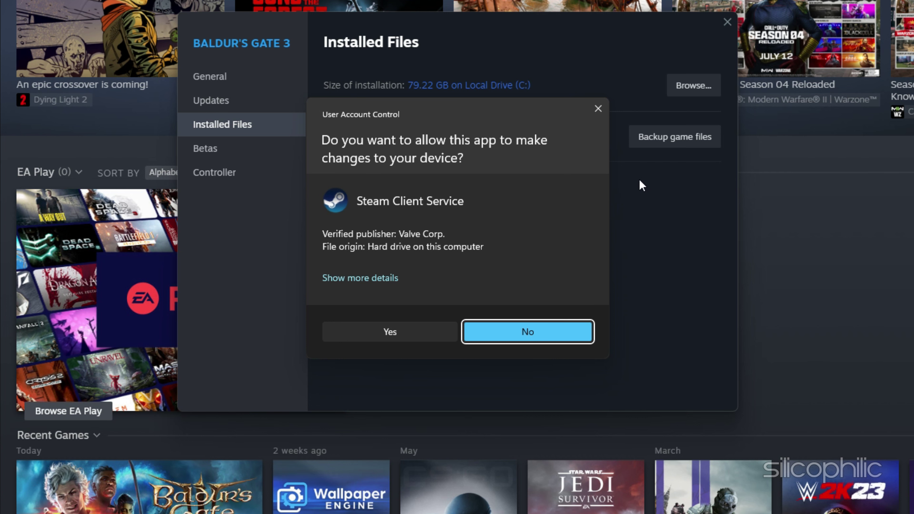
left_click(386, 336)
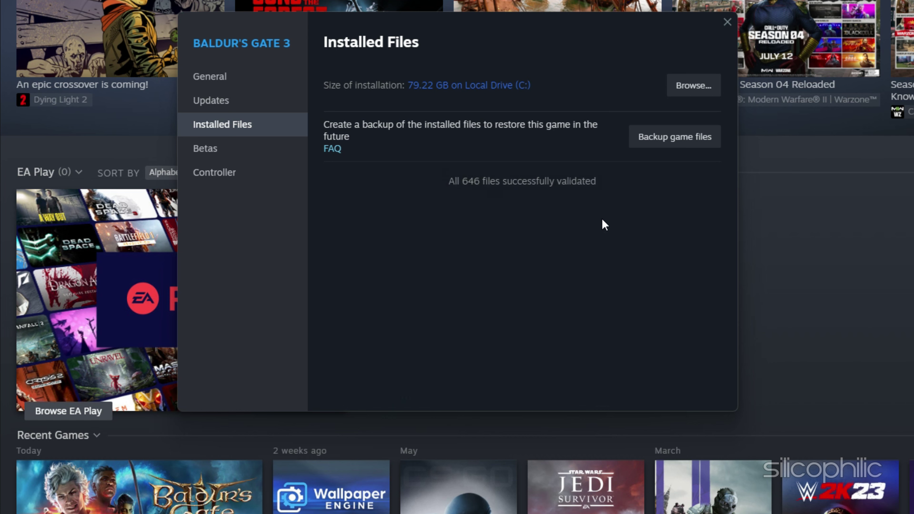
Start a Repair of Madden NFL 24 from its Manage menu in the EA app
left_click(434, 356)
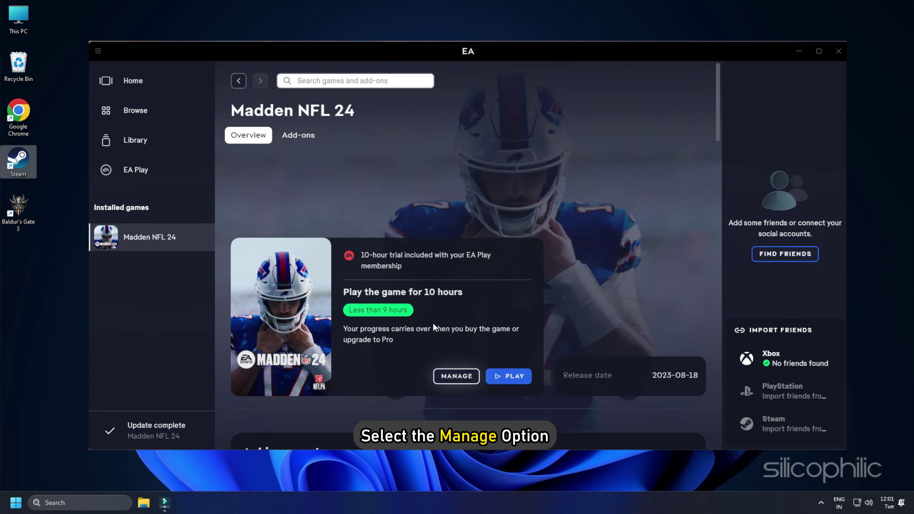
left_click(455, 374)
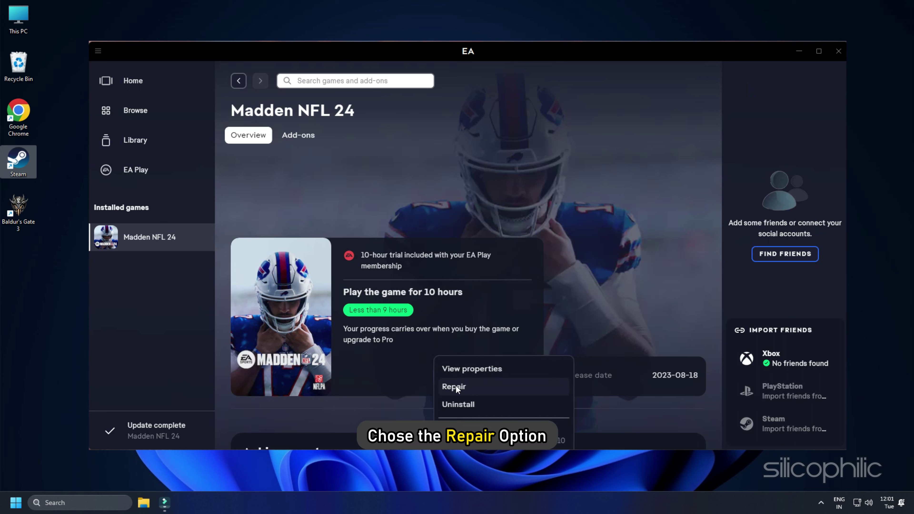
left_click(456, 386)
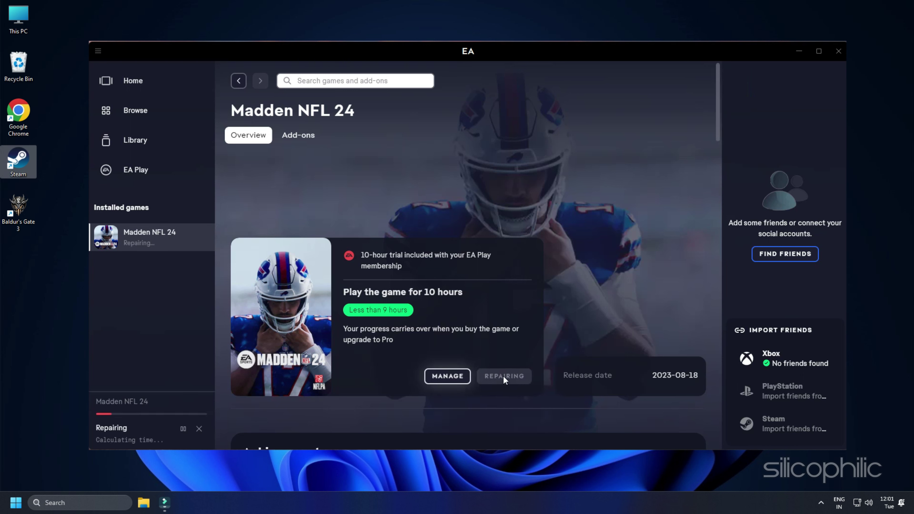